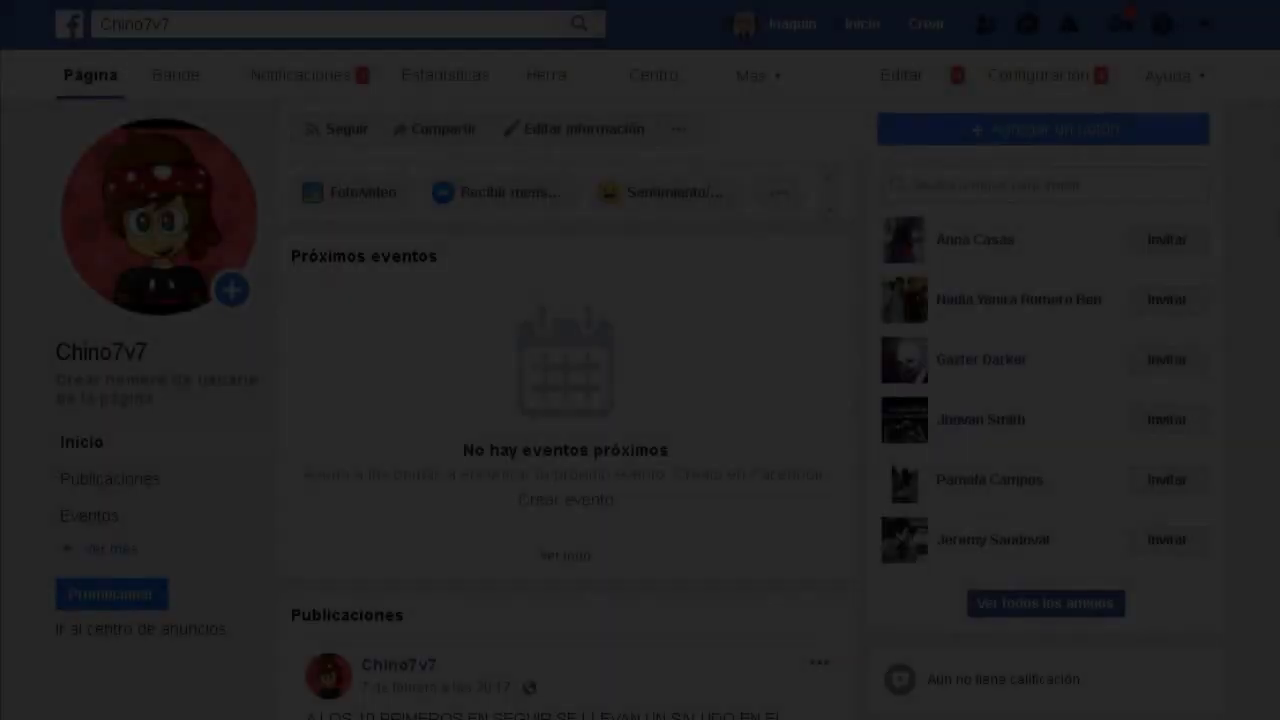
Scroll the Facebook page down past Próximos eventos to the published posts
scroll(640, 400, down, 5)
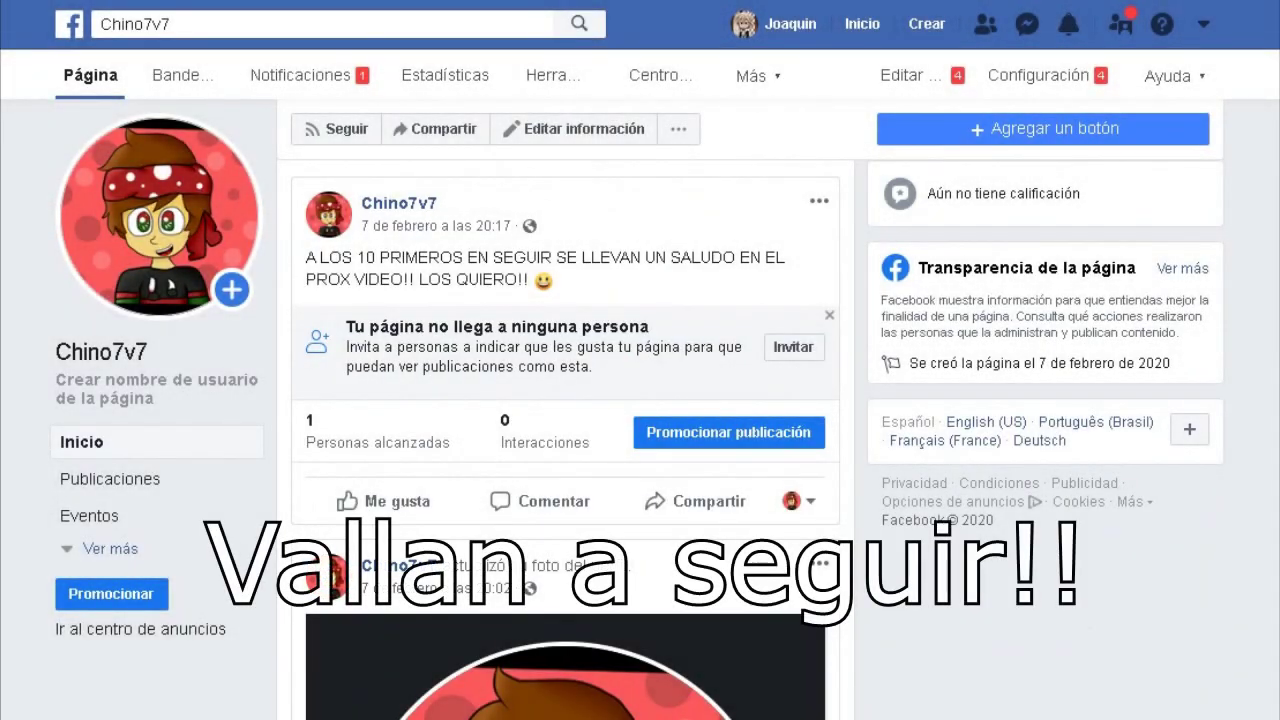
scroll(565, 440, down, 2)
scroll(565, 440, down, 3)
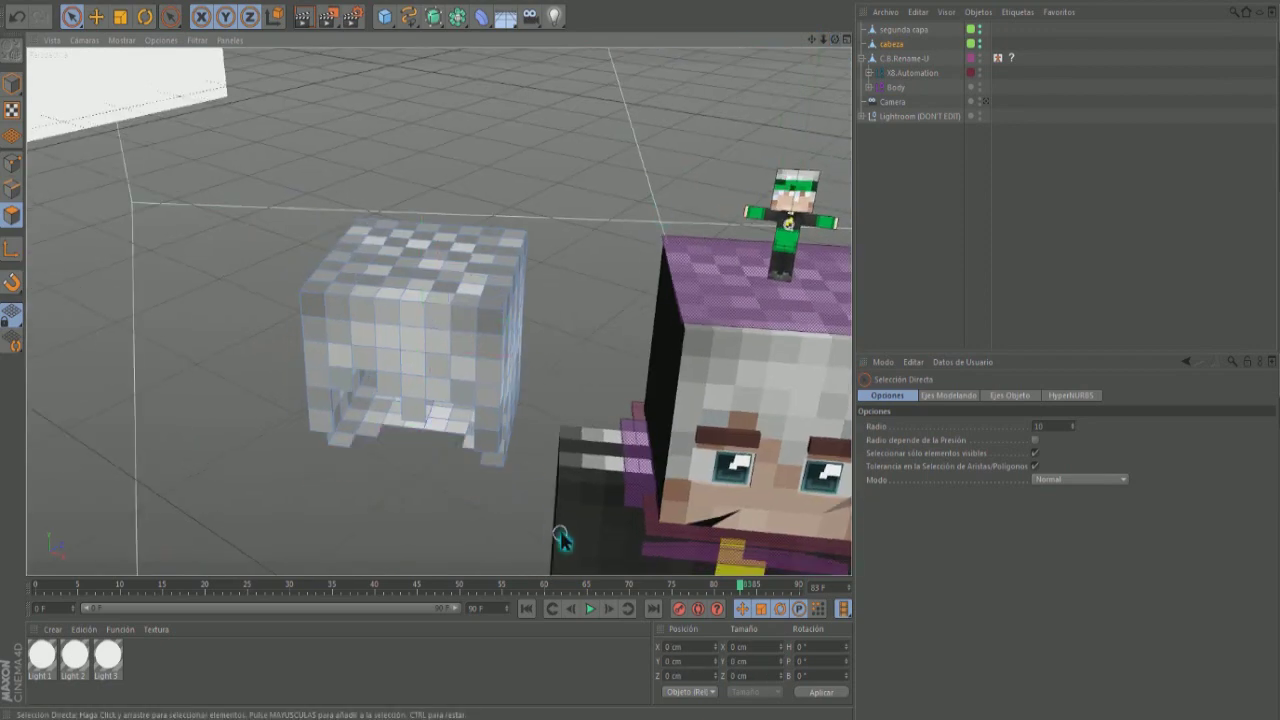
Select all of the layer cube's polygons, slide the cube along X, and enter Polygon mode
alt+drag(560, 540, 307, 42)
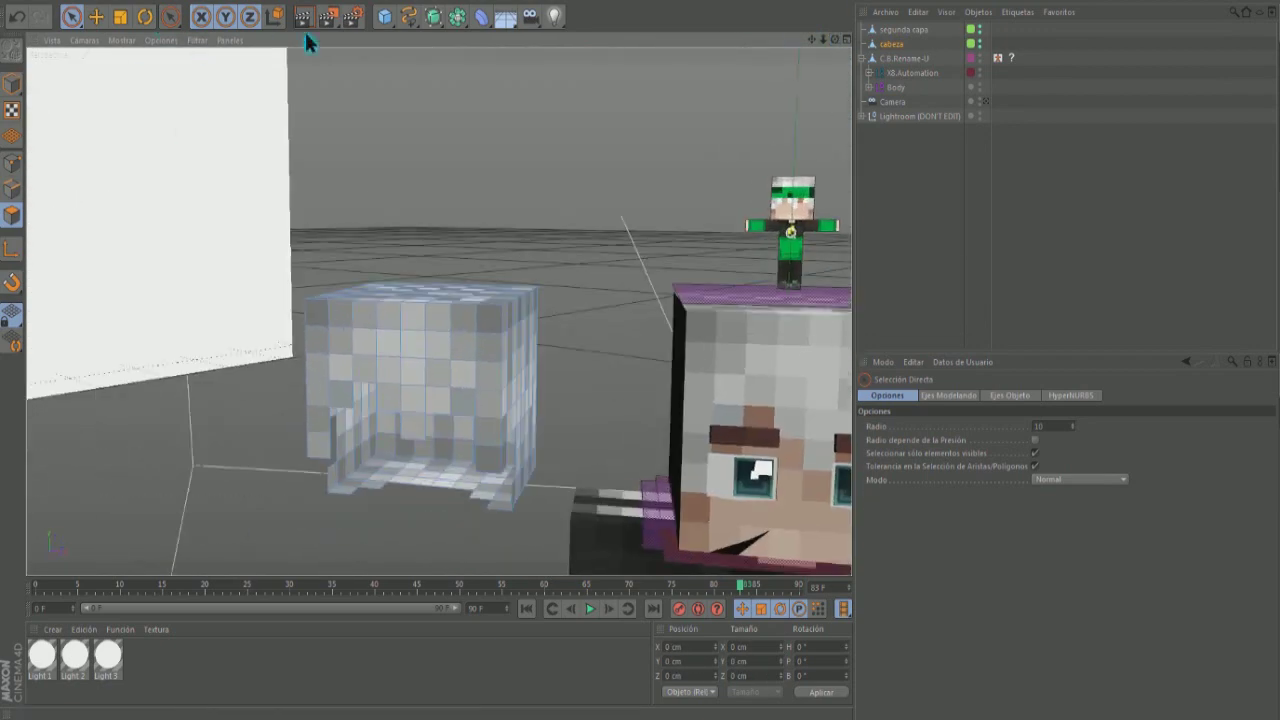
key(ctrl+a)
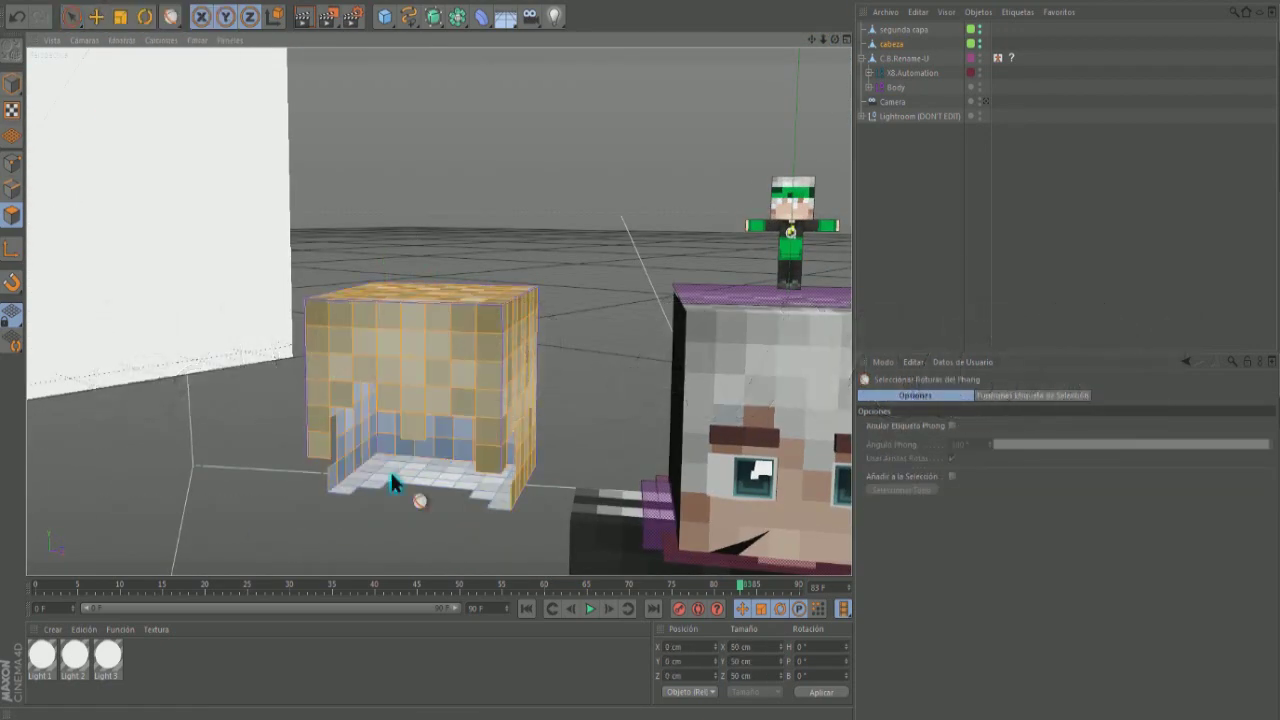
key(d)
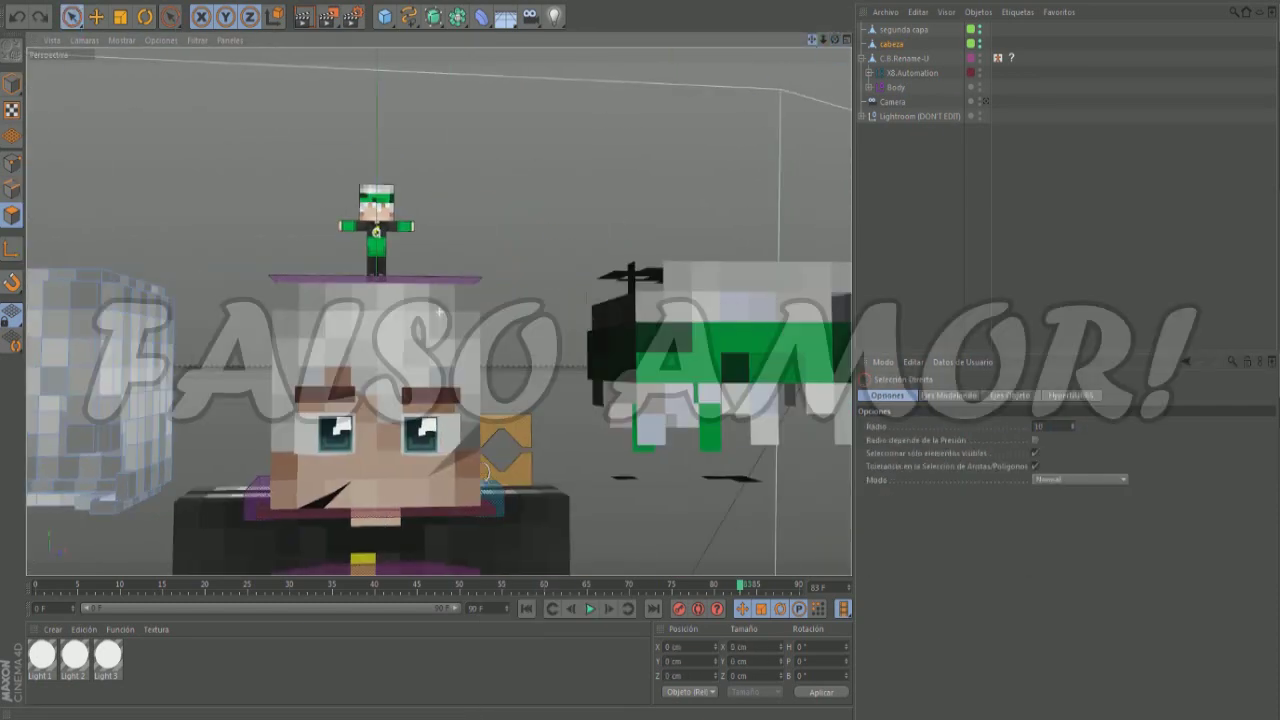
drag(375, 374, 634, 374)
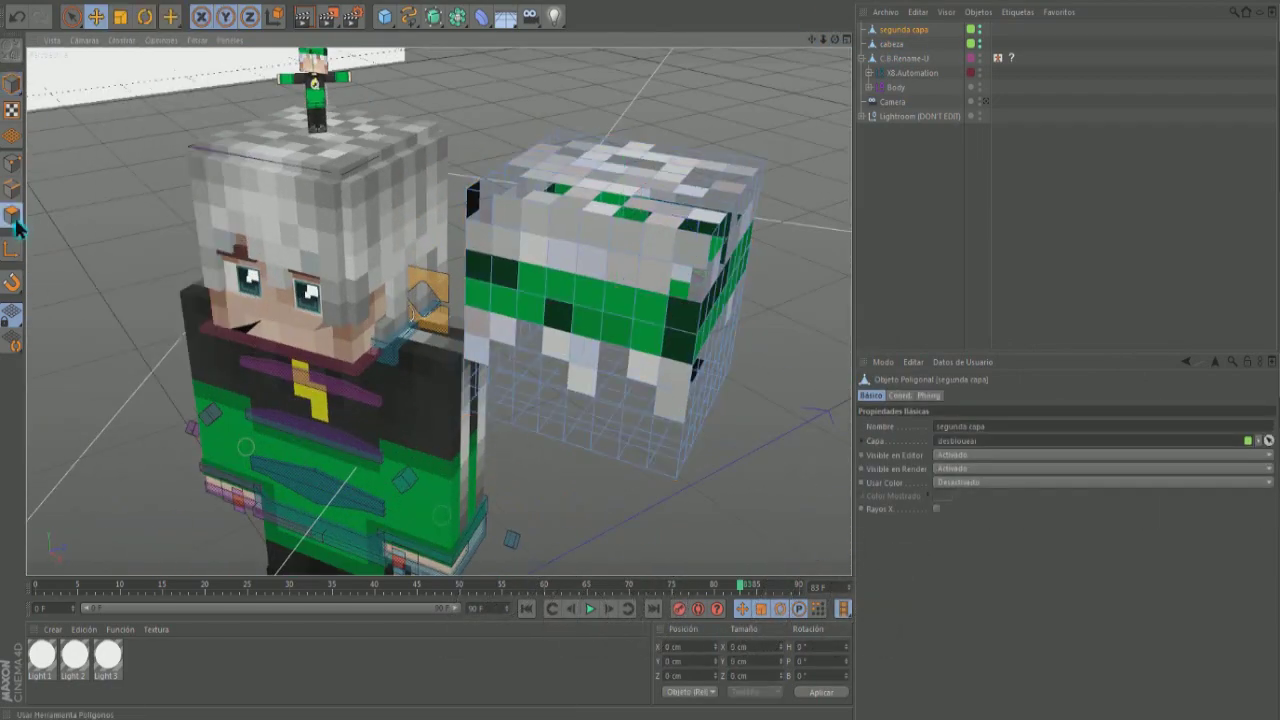
click(13, 217)
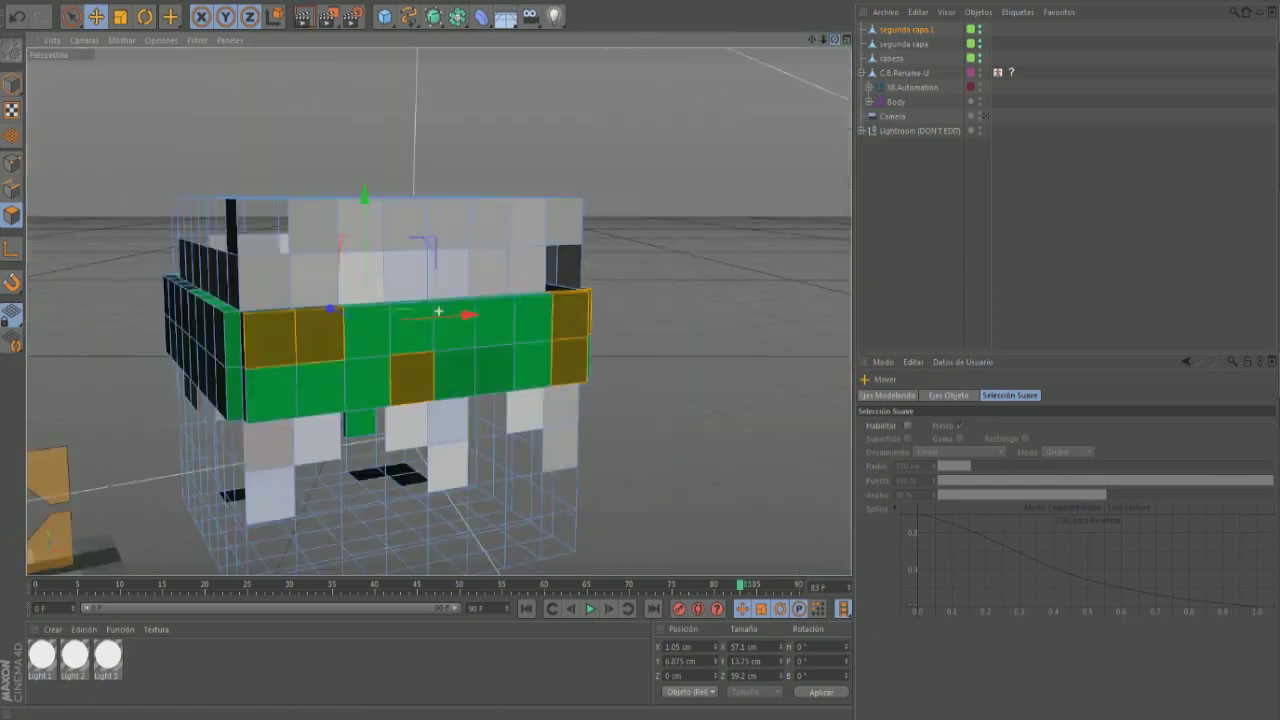
Deselect all, pick the original segunda capa cube, and switch it to Polygon mode
right_click(388, 340)
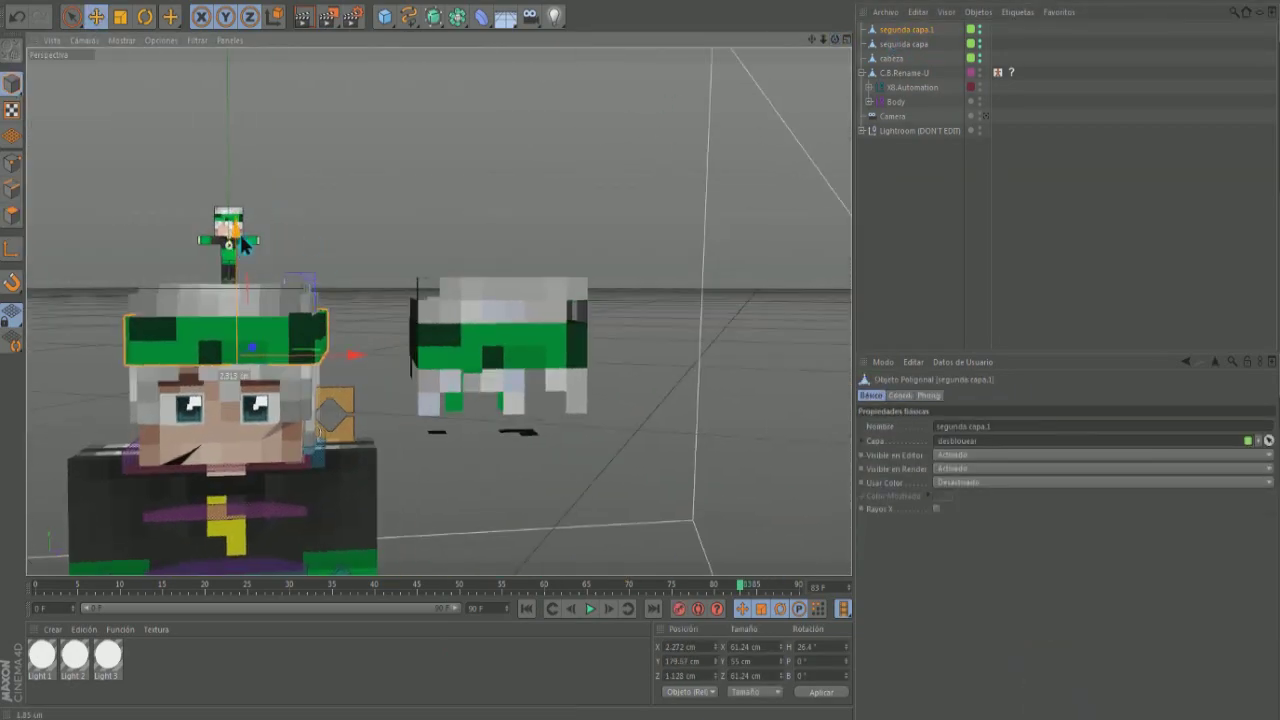
click(392, 106)
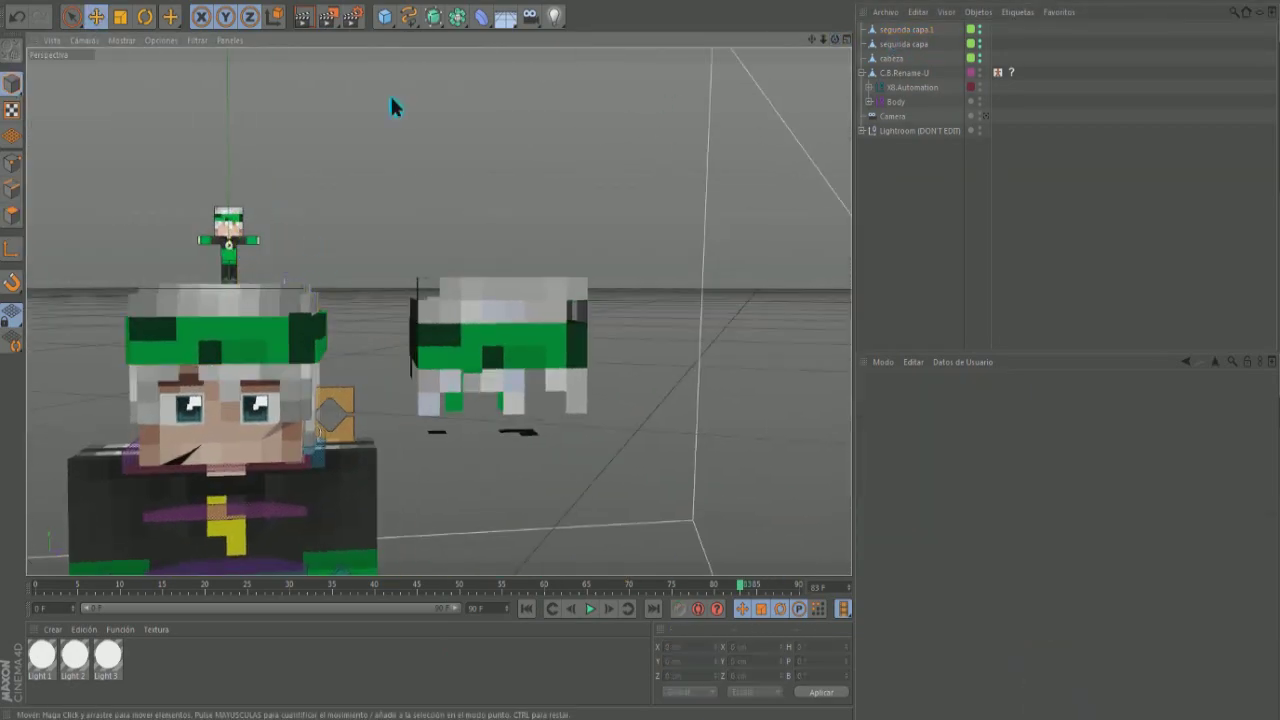
click(480, 360)
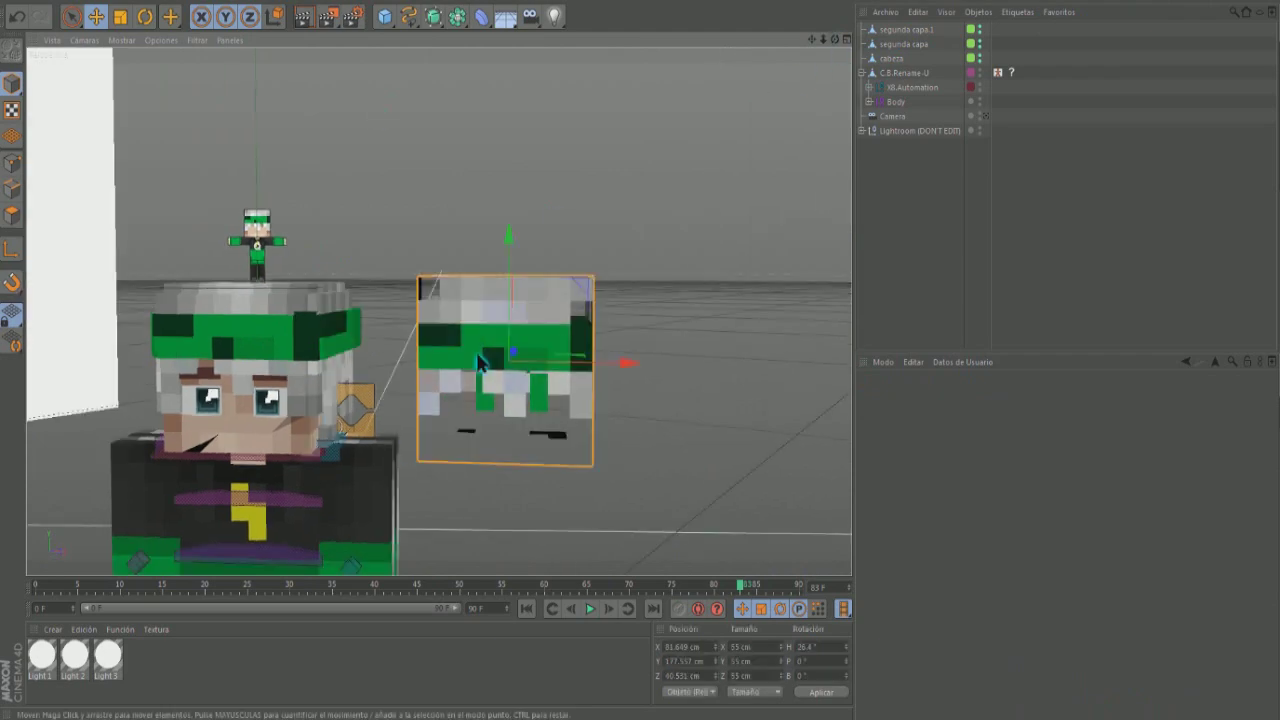
click(8, 218)
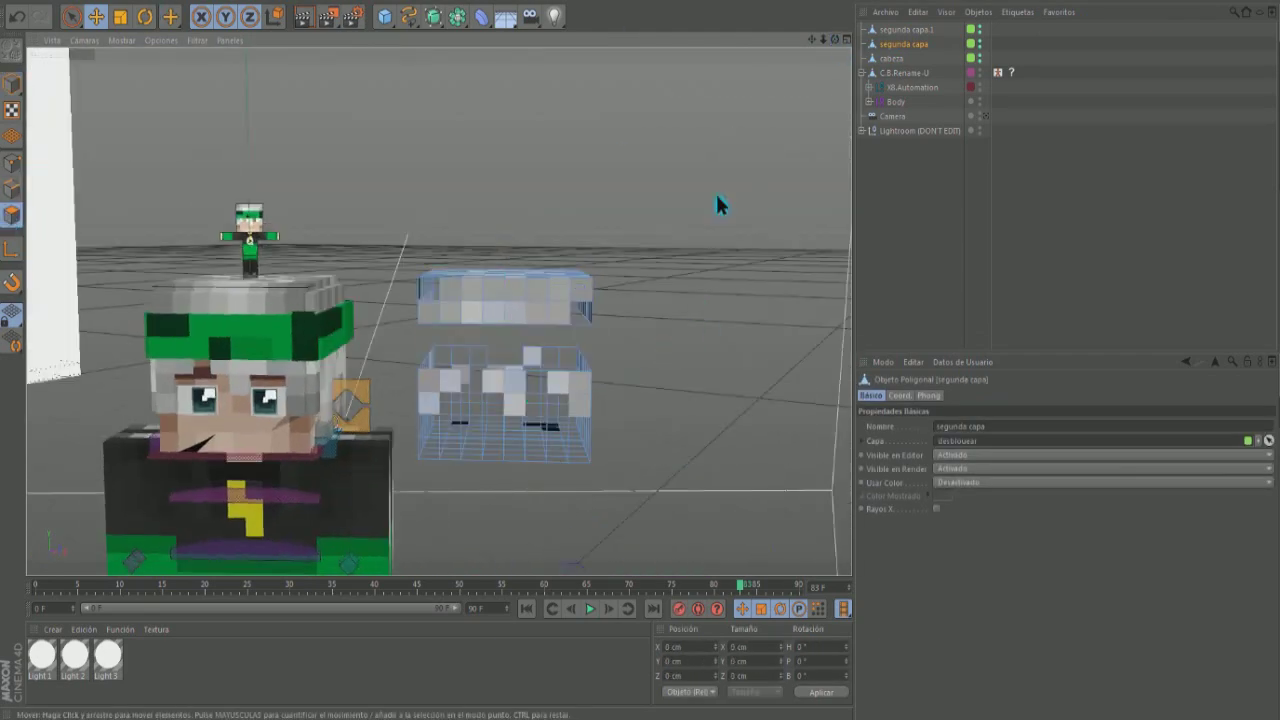
Orbit to a front view of the head and select the segunda capa layer cube
alt+drag(716, 204, 537, 89)
alt+drag(468, 305, 510, 387)
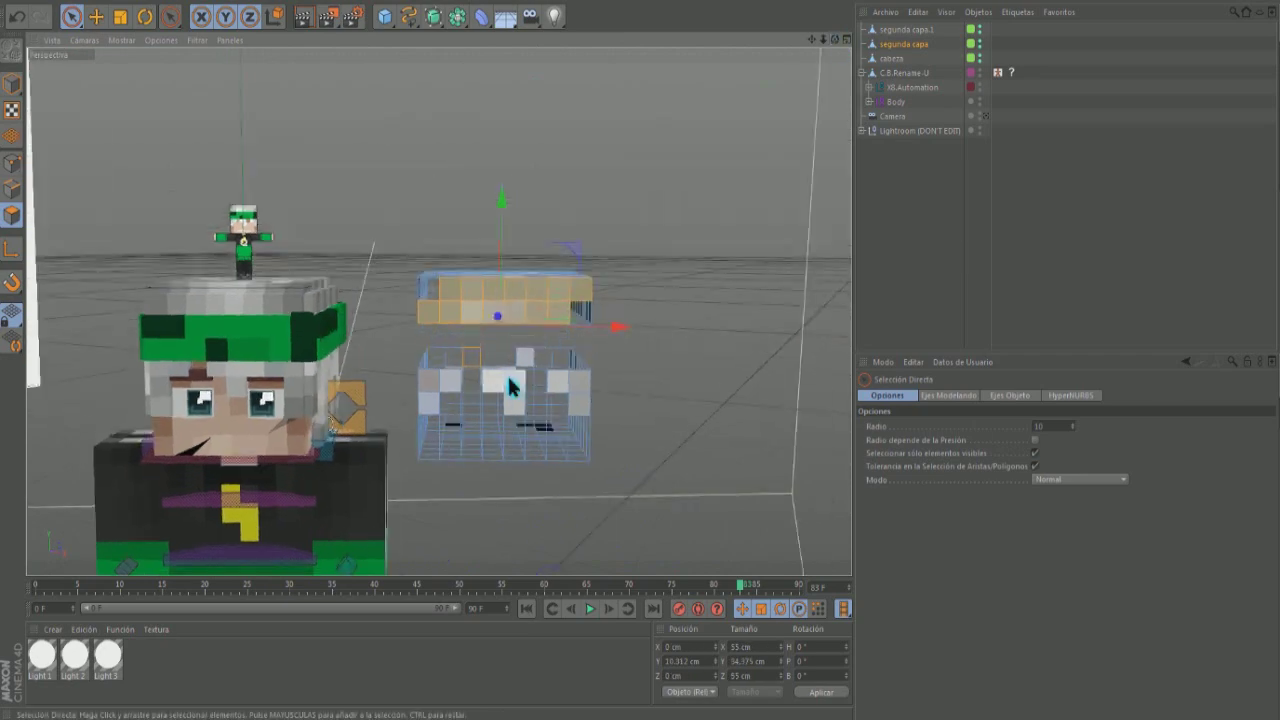
alt+drag(581, 405, 476, 370)
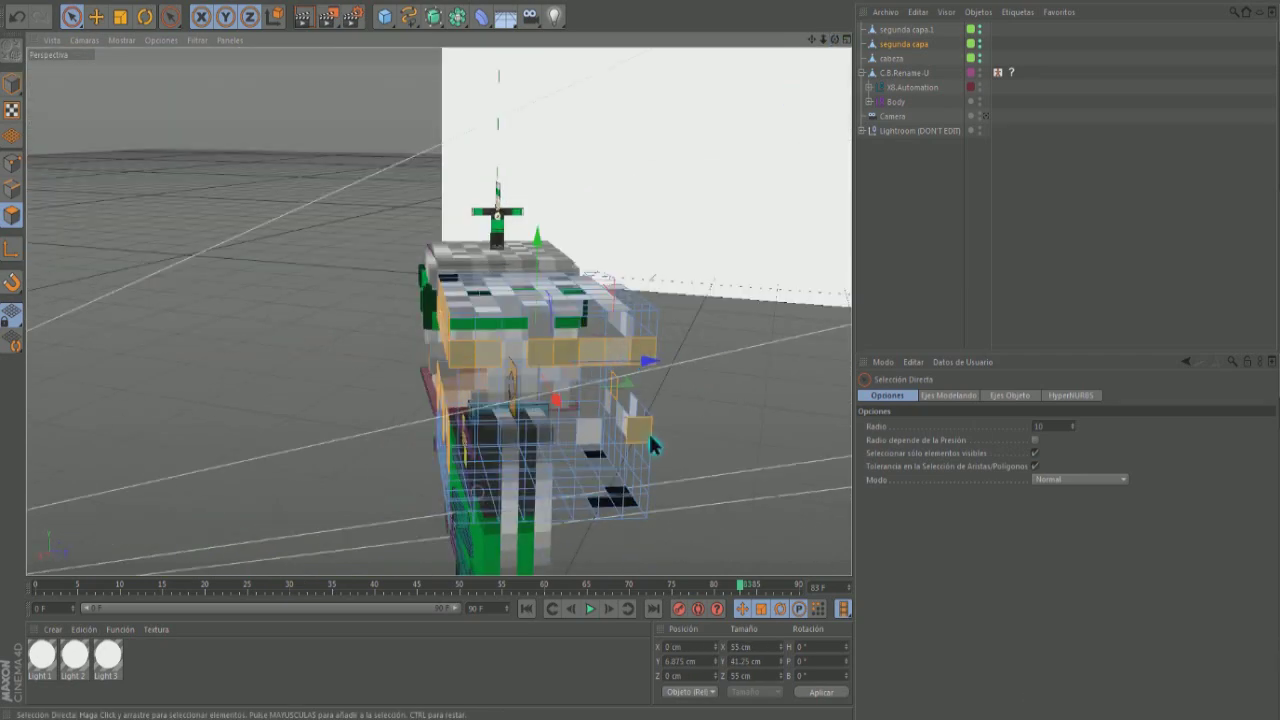
alt+drag(650, 445, 797, 55)
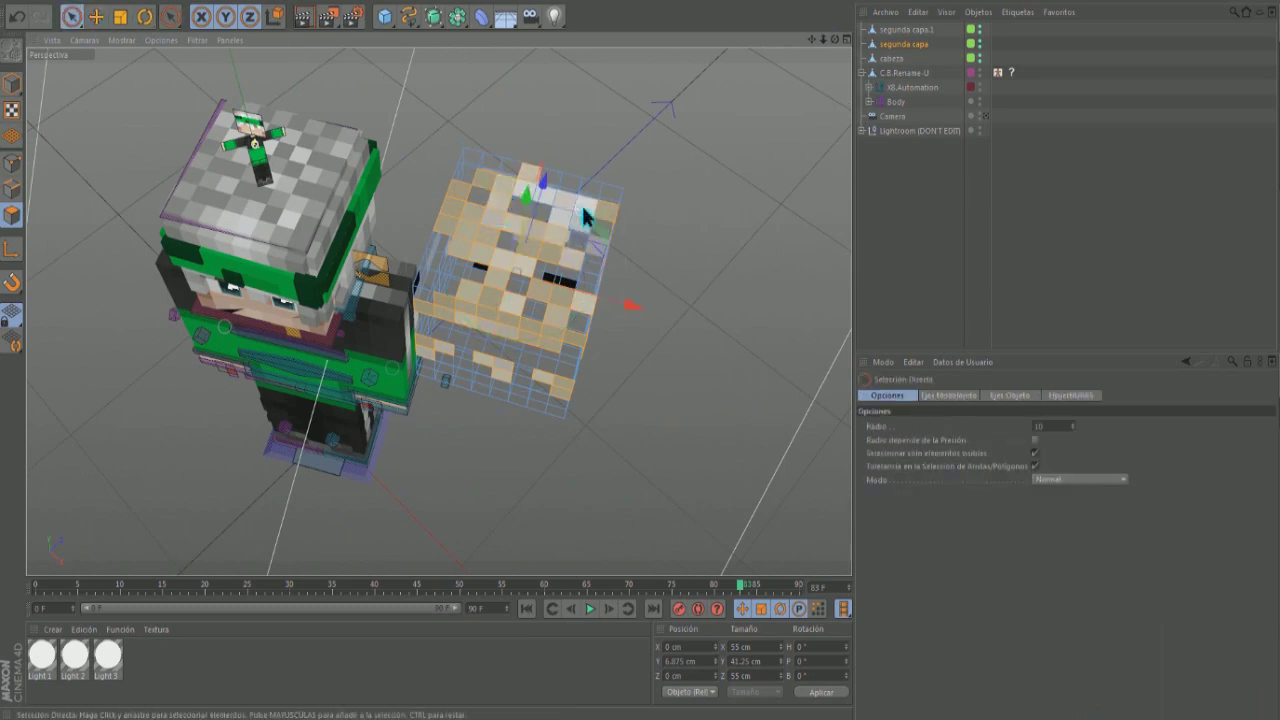
alt+drag(580, 216, 555, 408)
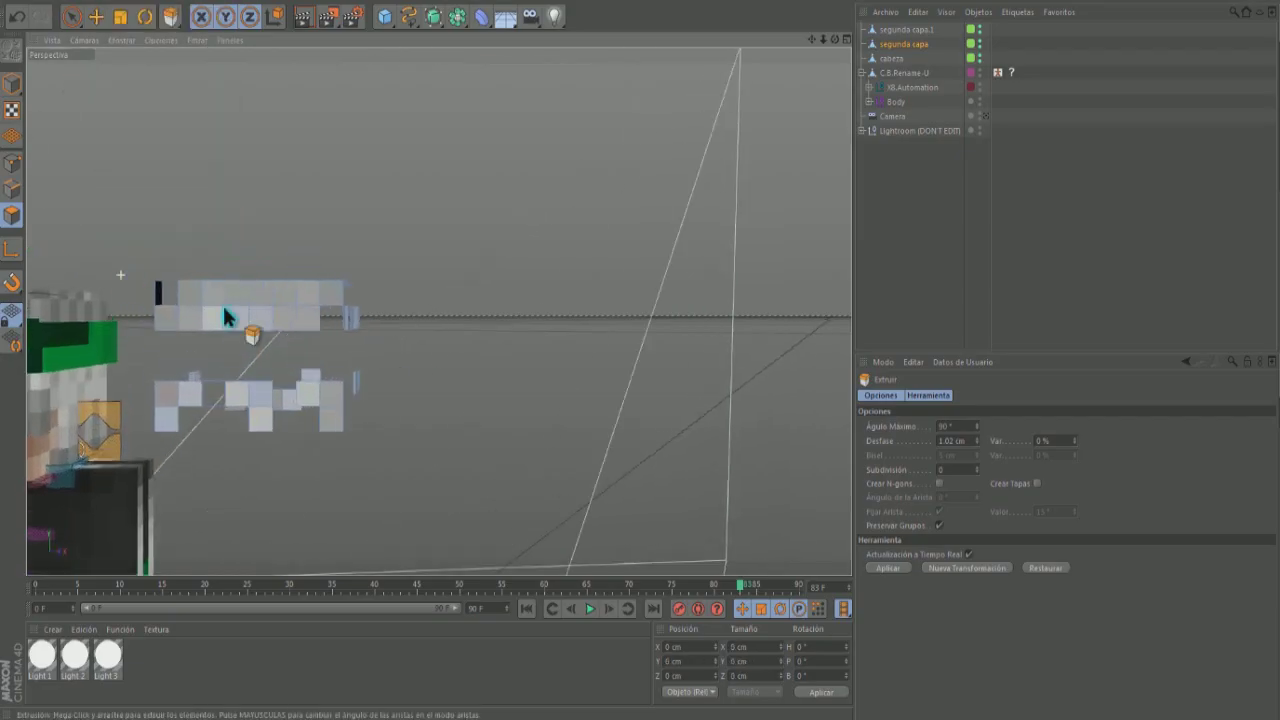
click(163, 113)
alt+drag(450, 350, 700, 370)
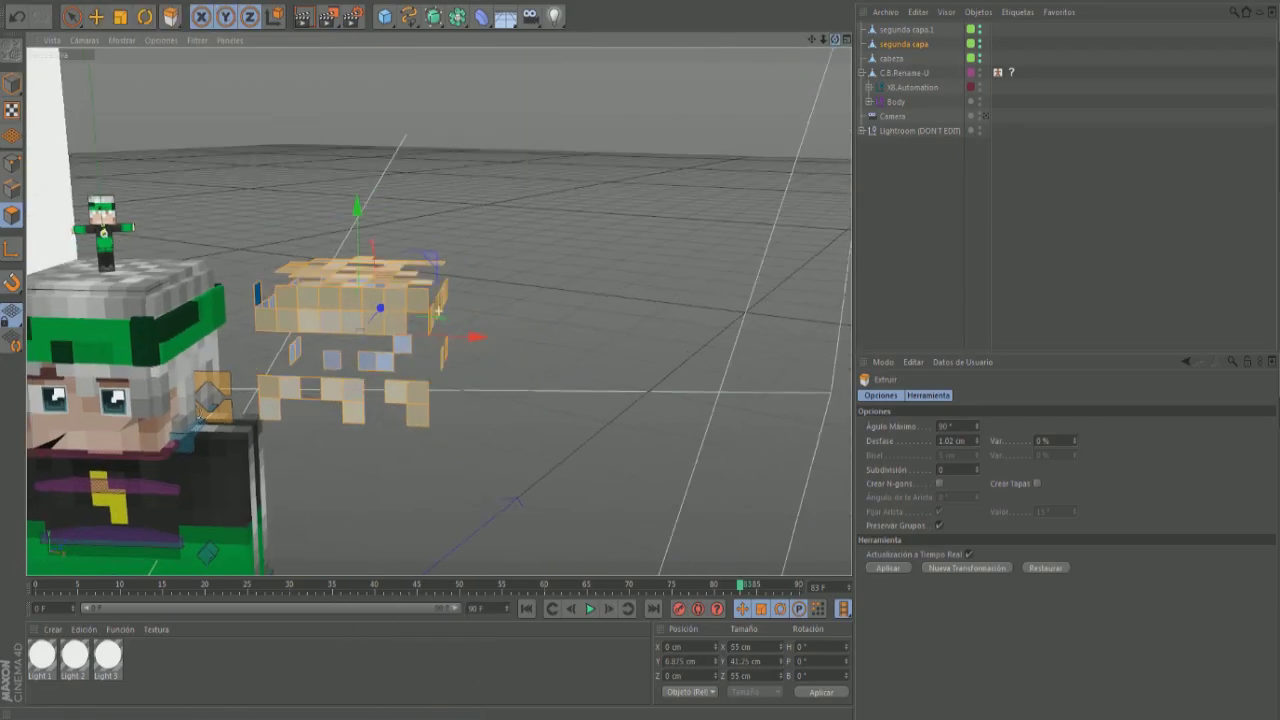
key(e)
mouse_move(752, 372)
alt+mouse_down()
mouse_move(450, 290)
mouse_move(648, 418)
mouse_move(438, 310)
mouse_move(722, 403)
alt+mouse_up()
click(450, 290)
click(450, 290)
click(648, 418)
Select segunda capa.1 and extrude its headband polygons outward for thickness
key(alt+Tab)
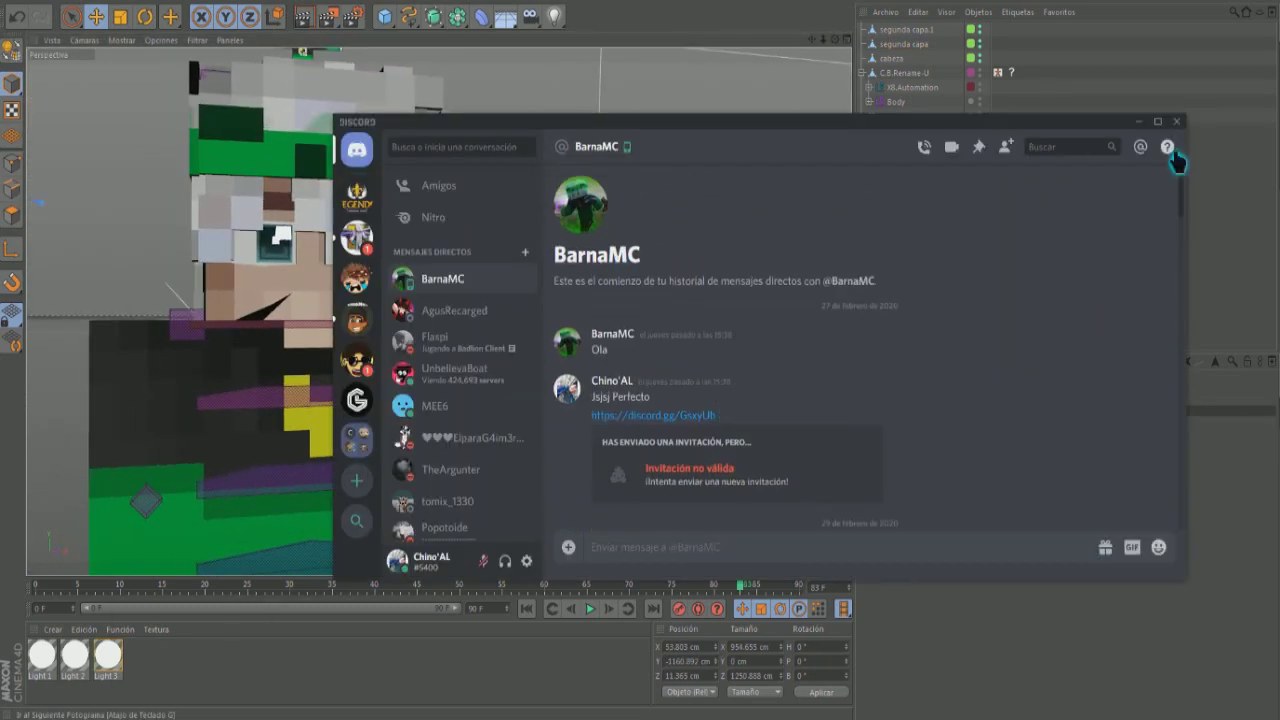
click(786, 103)
click(430, 140)
right_click(171, 189)
click(168, 189)
right_click(534, 408)
click(534, 408)
alt+drag(534, 408, 697, 145)
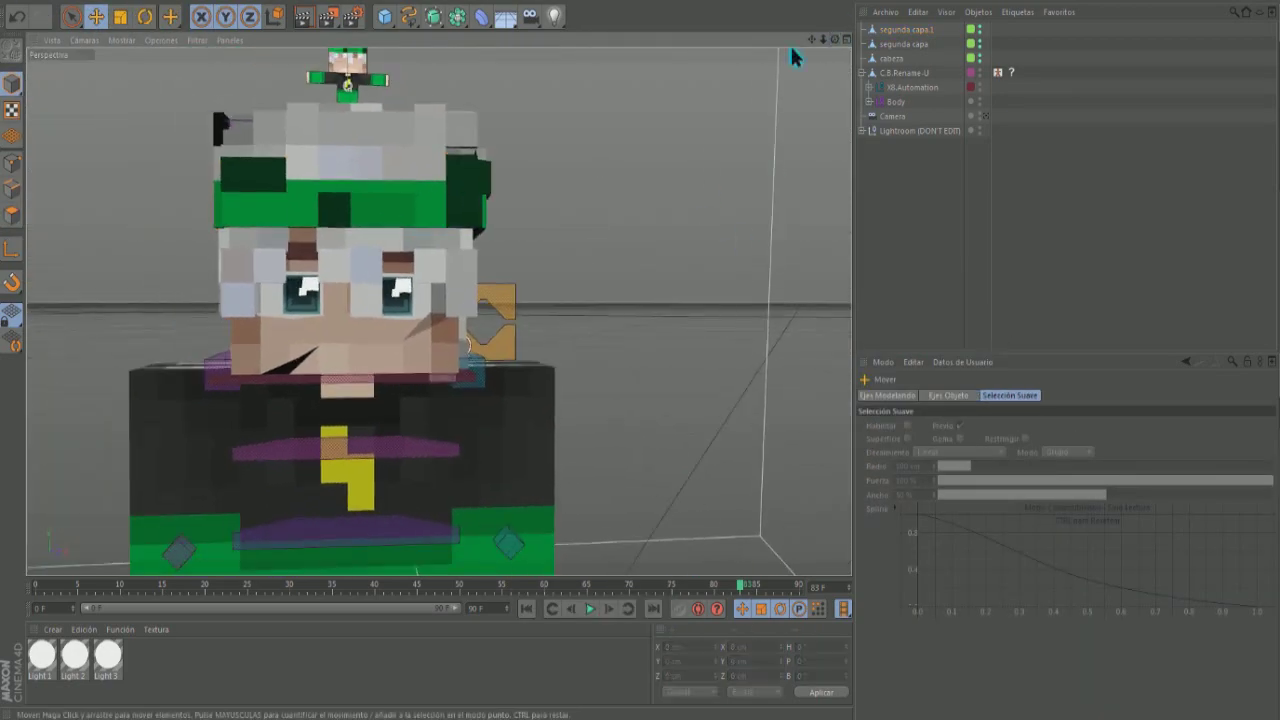
Expand the rig's hierarchy in the Object Manager and frame the O.Head.LQ object
click(229, 163)
right_click(893, 29)
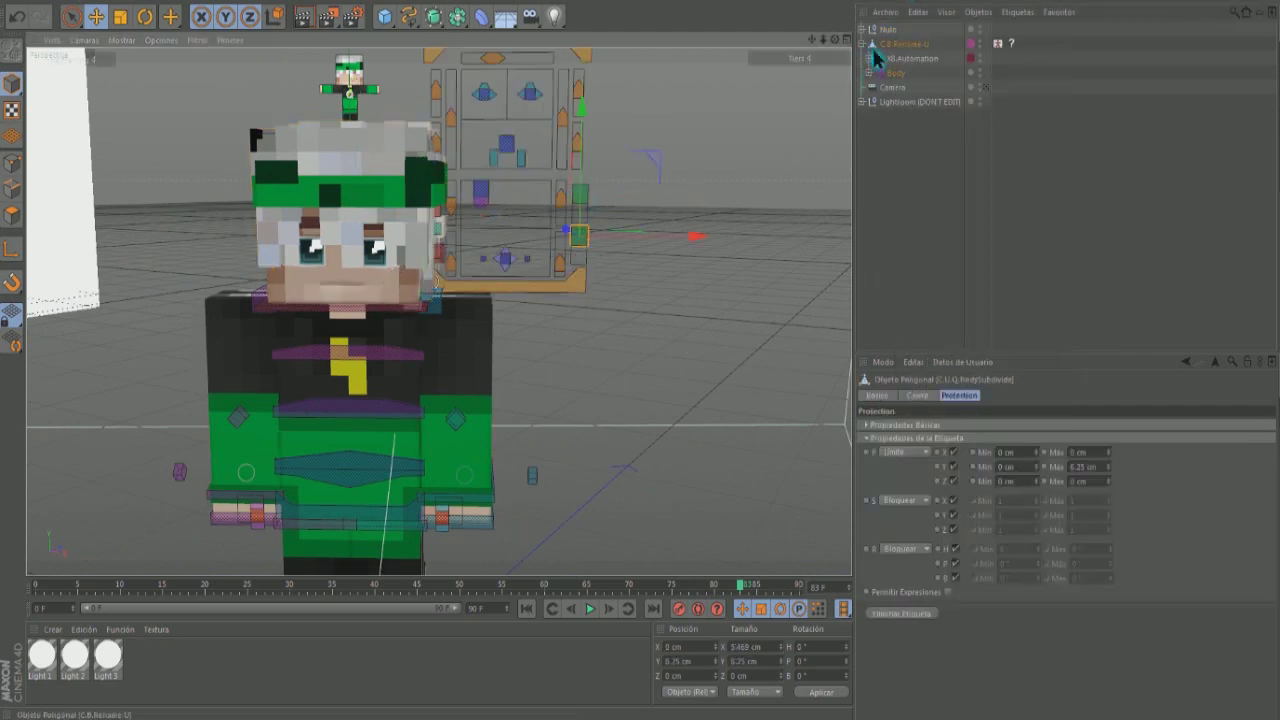
click(873, 48)
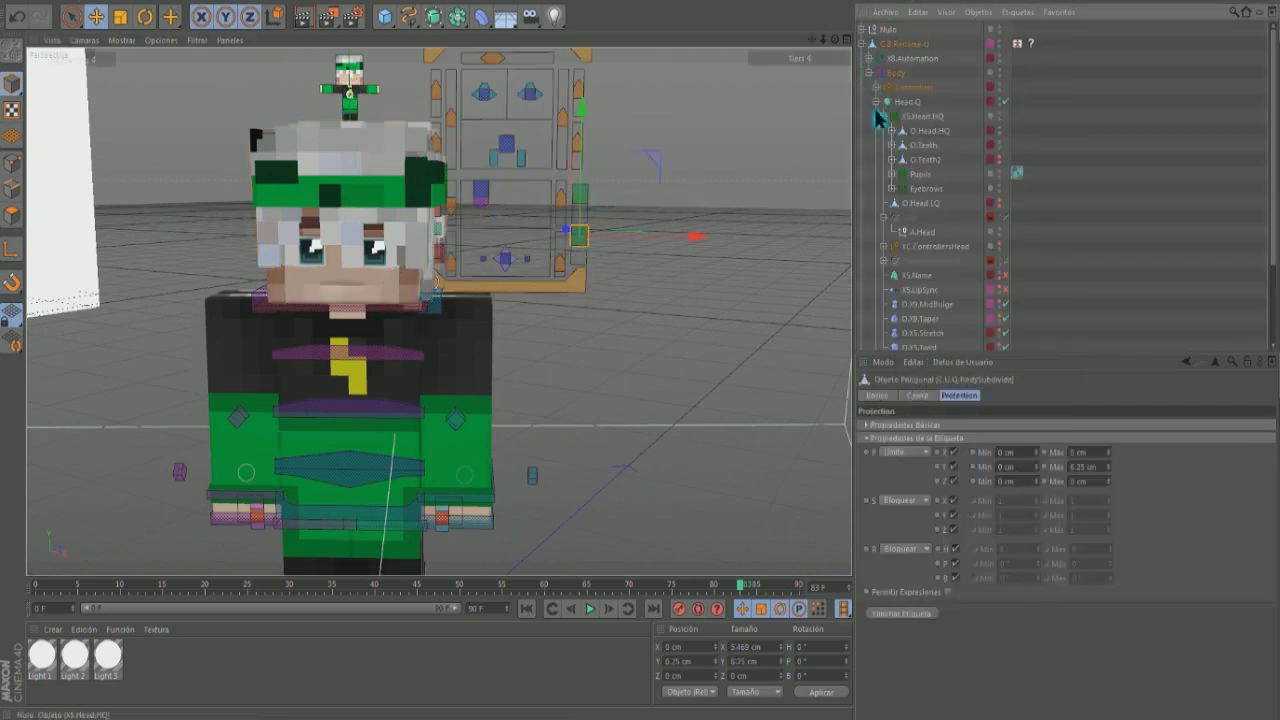
click(920, 202)
key(o)
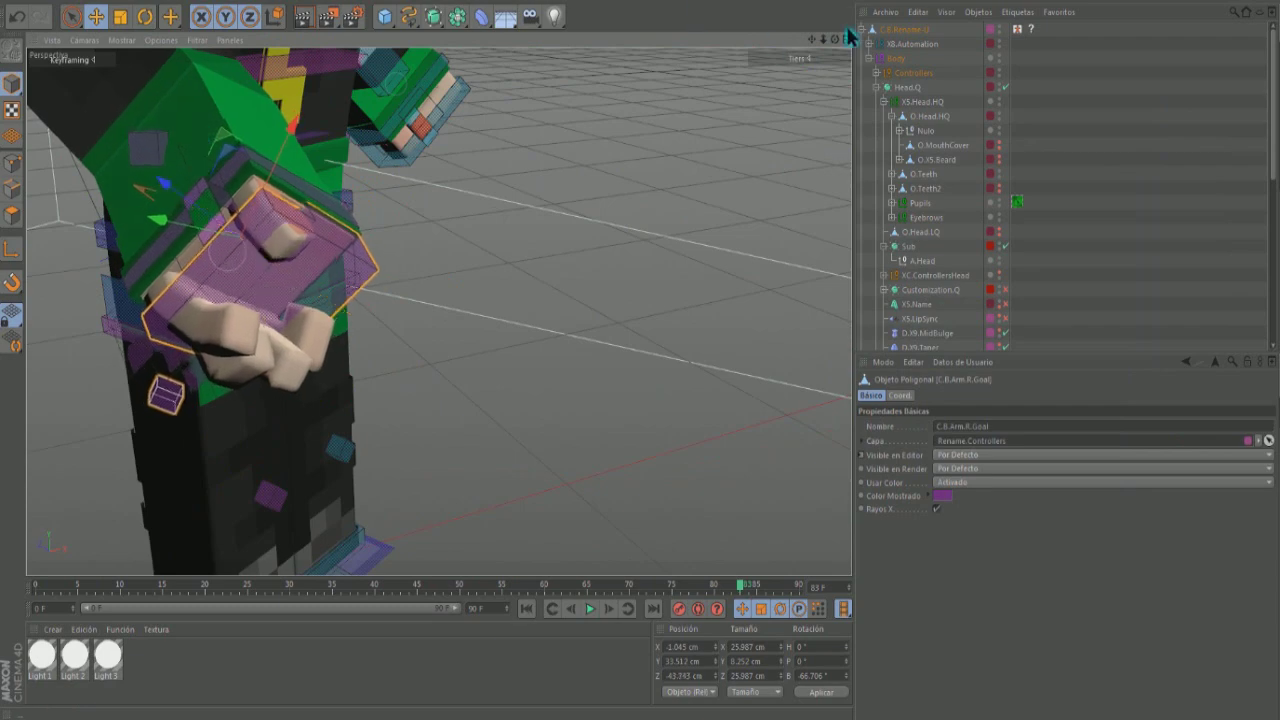
Adjust the arm, eyebrow and mouth controllers and rotate the right hand goal about 15°
drag(290, 430, 245, 375)
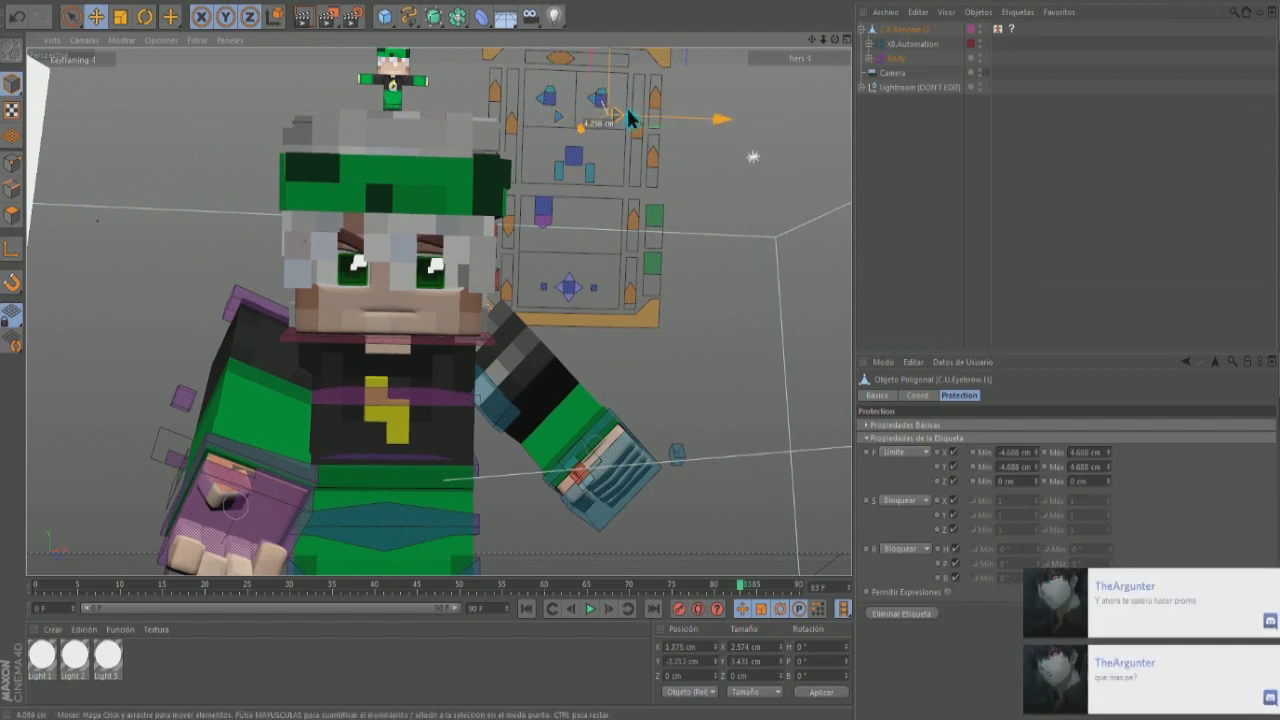
drag(630, 118, 605, 100)
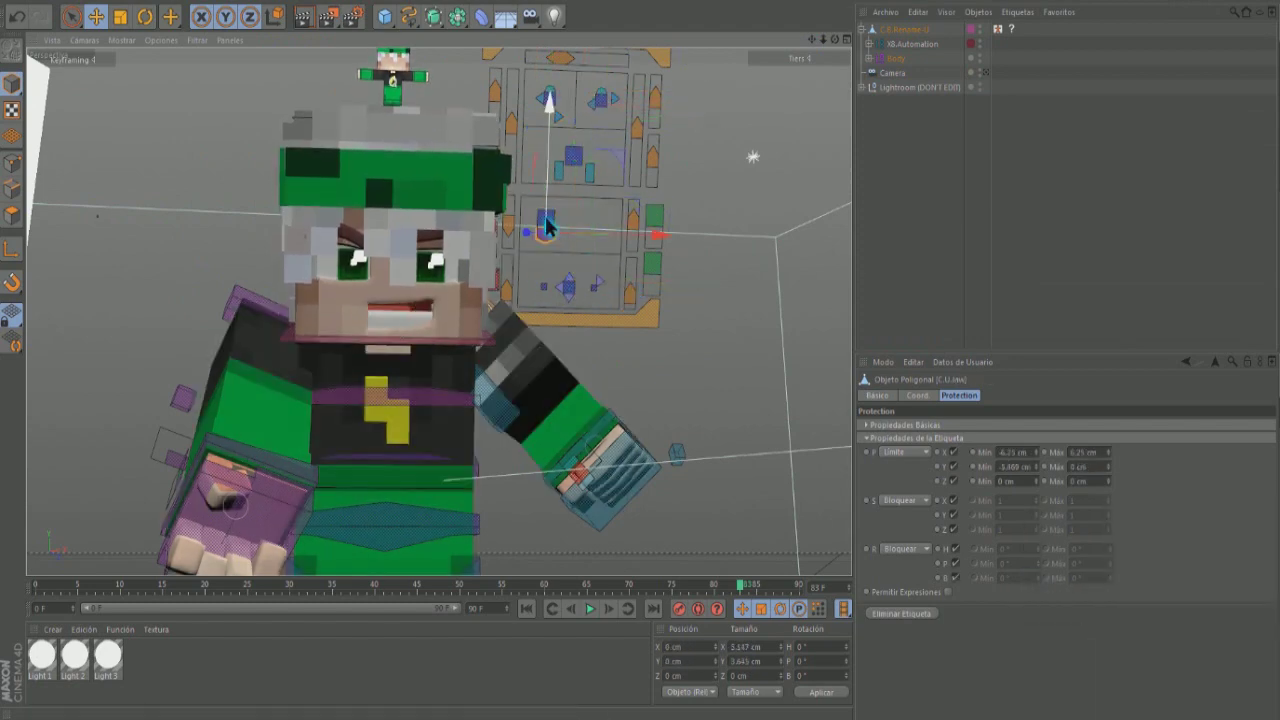
drag(556, 205, 809, 40)
click(272, 440)
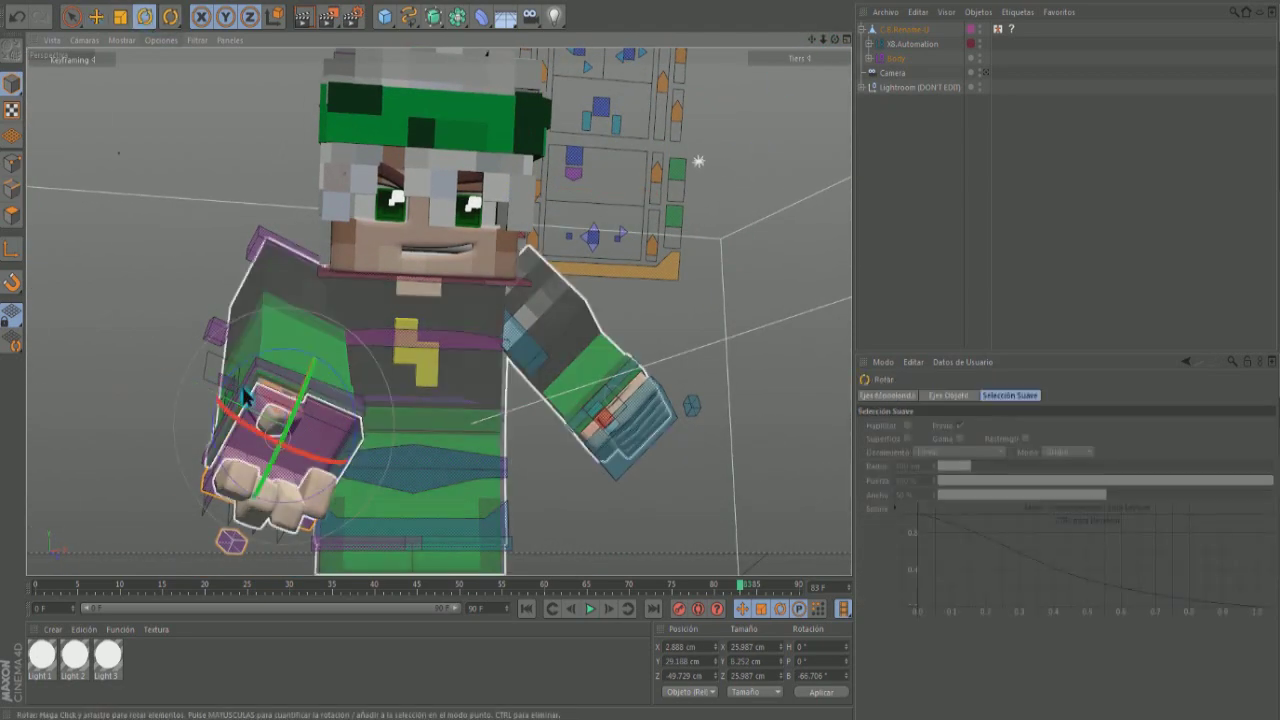
drag(244, 396, 195, 395)
Orbit around the character and select the body, head and right hand controls
alt+drag(406, 435, 532, 183)
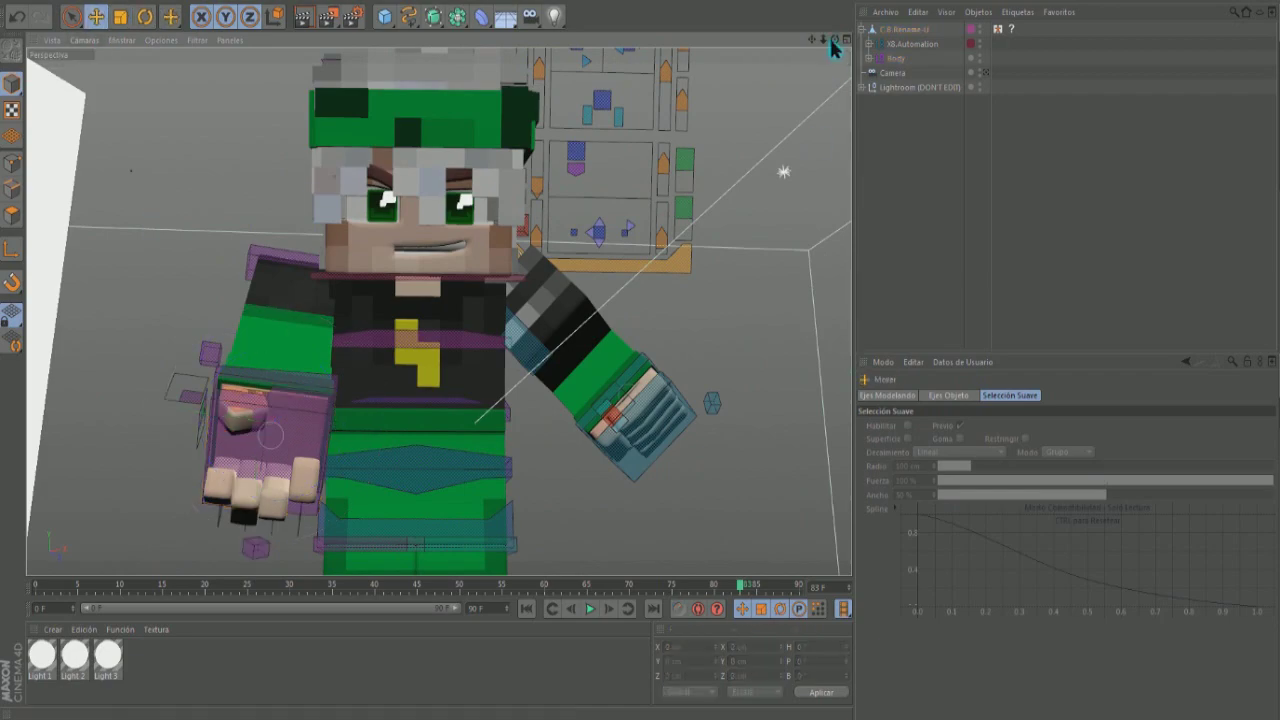
drag(830, 42, 790, 90)
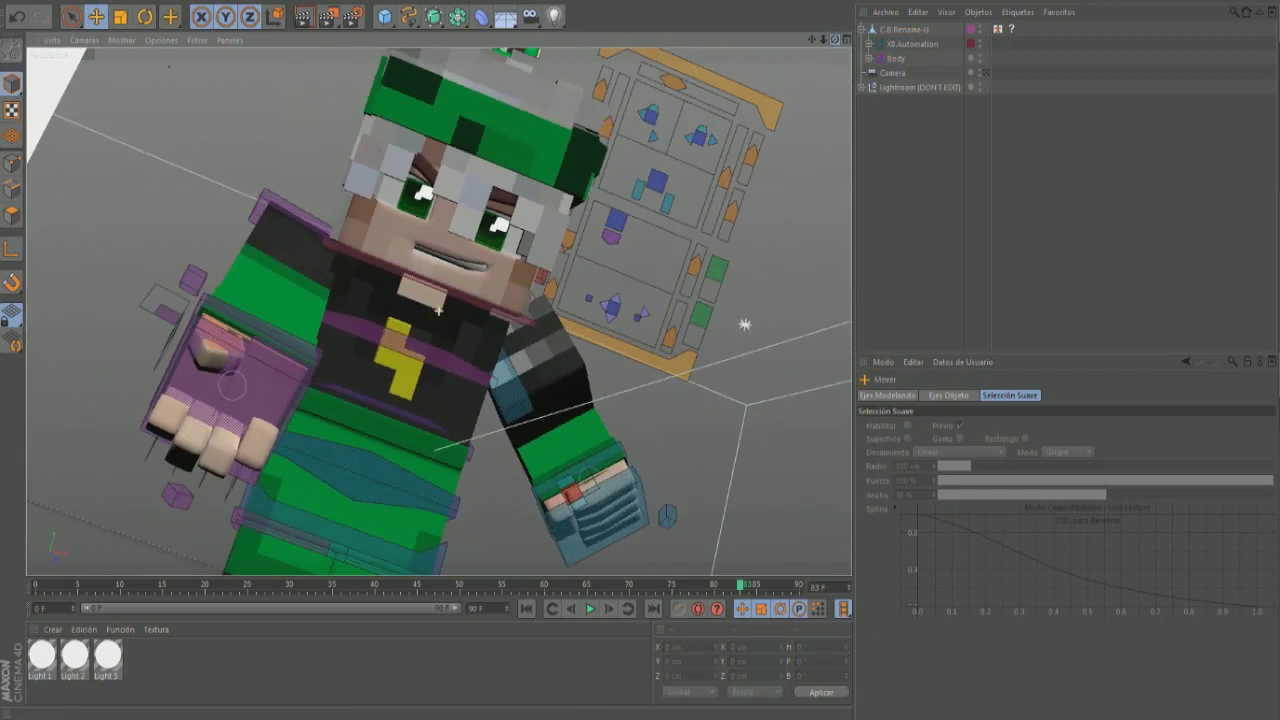
mouse_move(437, 311)
alt+mouse_down()
mouse_move(412, 360)
mouse_move(453, 283)
alt+mouse_up()
click(405, 365)
key(r)
click(453, 283)
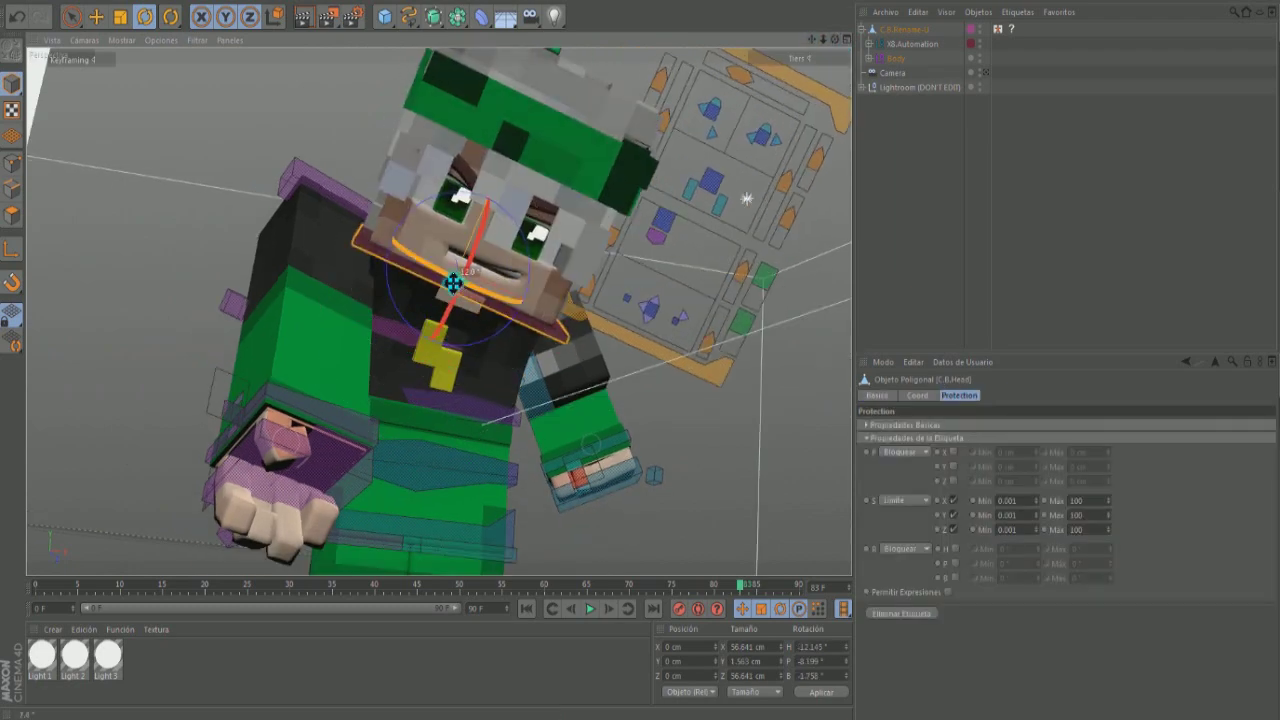
click(296, 410)
key(e)
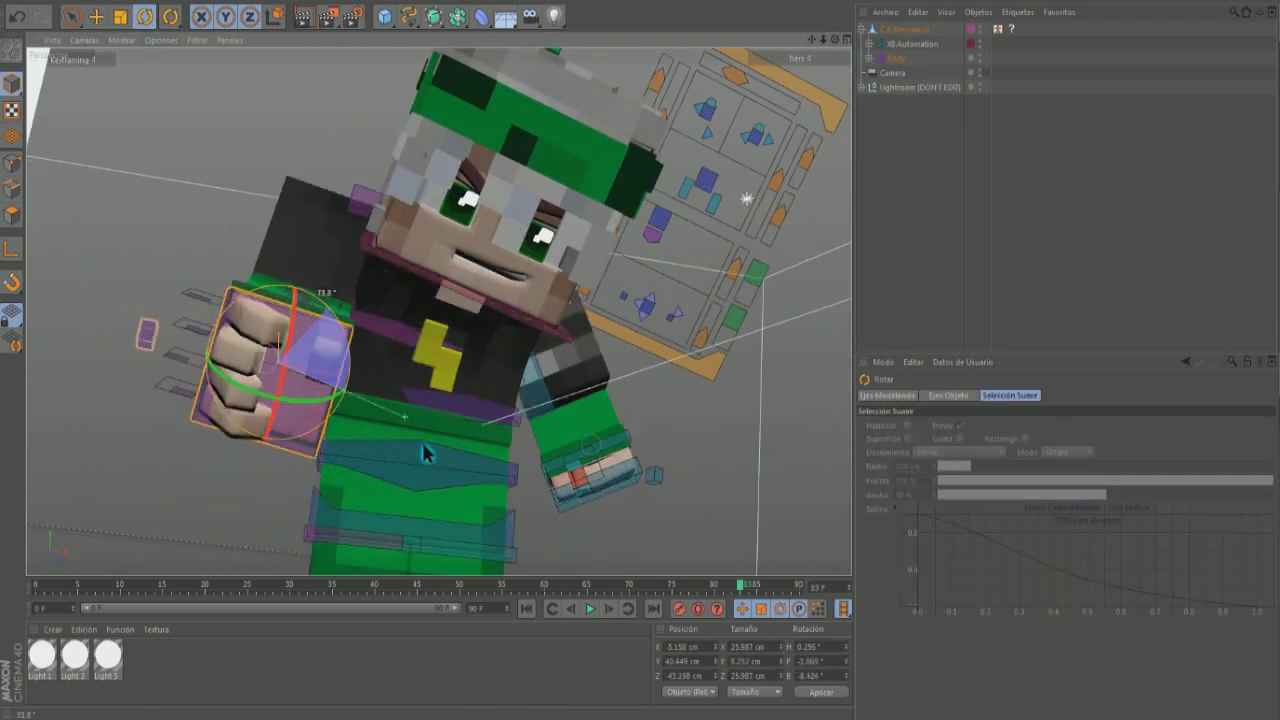
key(e)
Move the little finger control C.B.Little.R to close the fist and select the right wrist
mouse_move(378, 403)
alt+mouse_down()
mouse_move(366, 330)
mouse_move(399, 234)
mouse_move(422, 258)
alt+mouse_up()
click(366, 330)
mouse_move(437, 311)
mouse_down()
mouse_move(440, 290)
mouse_move(438, 311)
mouse_move(838, 62)
mouse_move(362, 465)
mouse_up()
key(r)
click(362, 465)
alt+drag(660, 221, 808, 45)
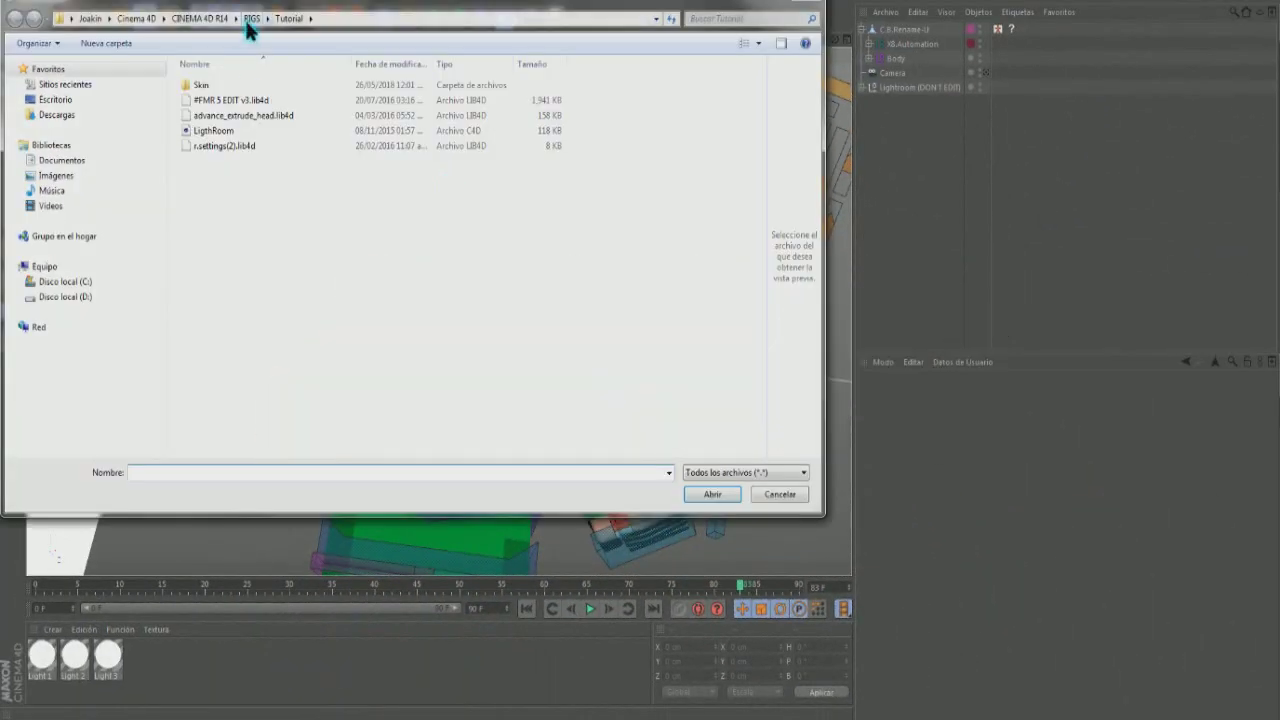
Browse the MINECRAFT pack folders, open Pack Materiales, dismiss its warning and close it
double_click(244, 251)
double_click(237, 85)
double_click(237, 100)
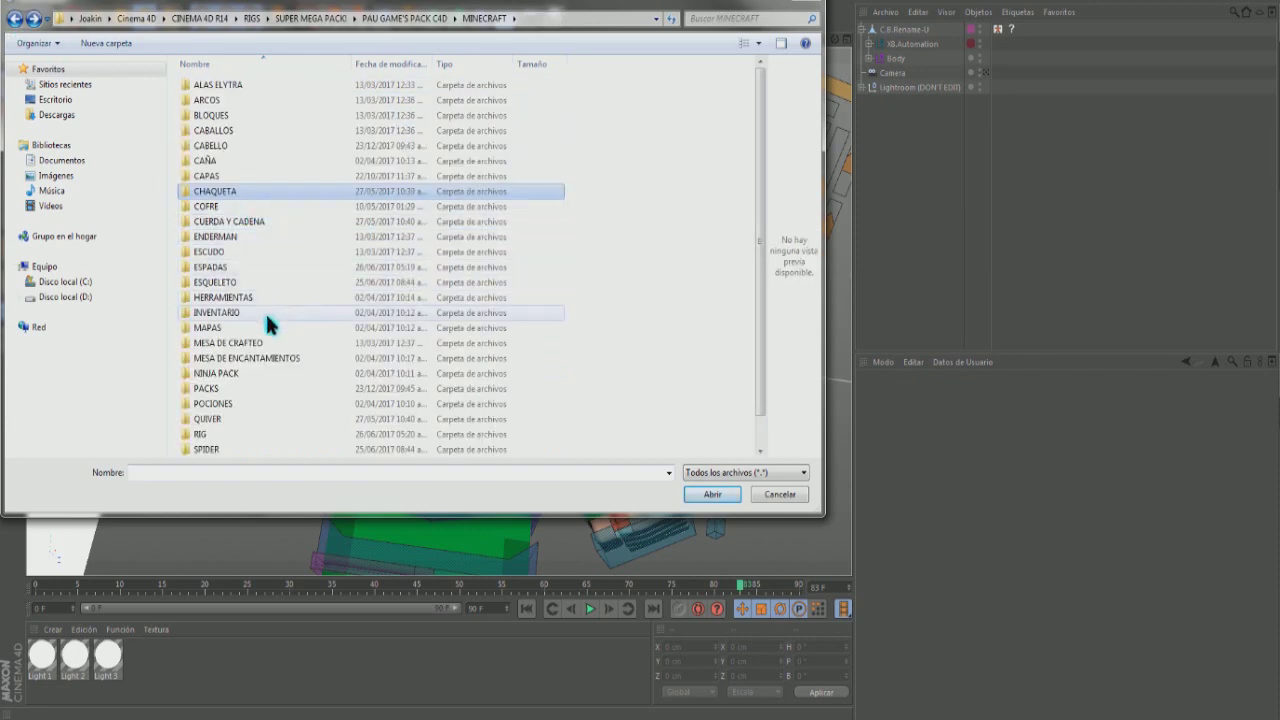
double_click(262, 370)
key(BackSpace)
double_click(262, 388)
key(BackSpace)
scroll(300, 400, down, 1)
double_click(341, 436)
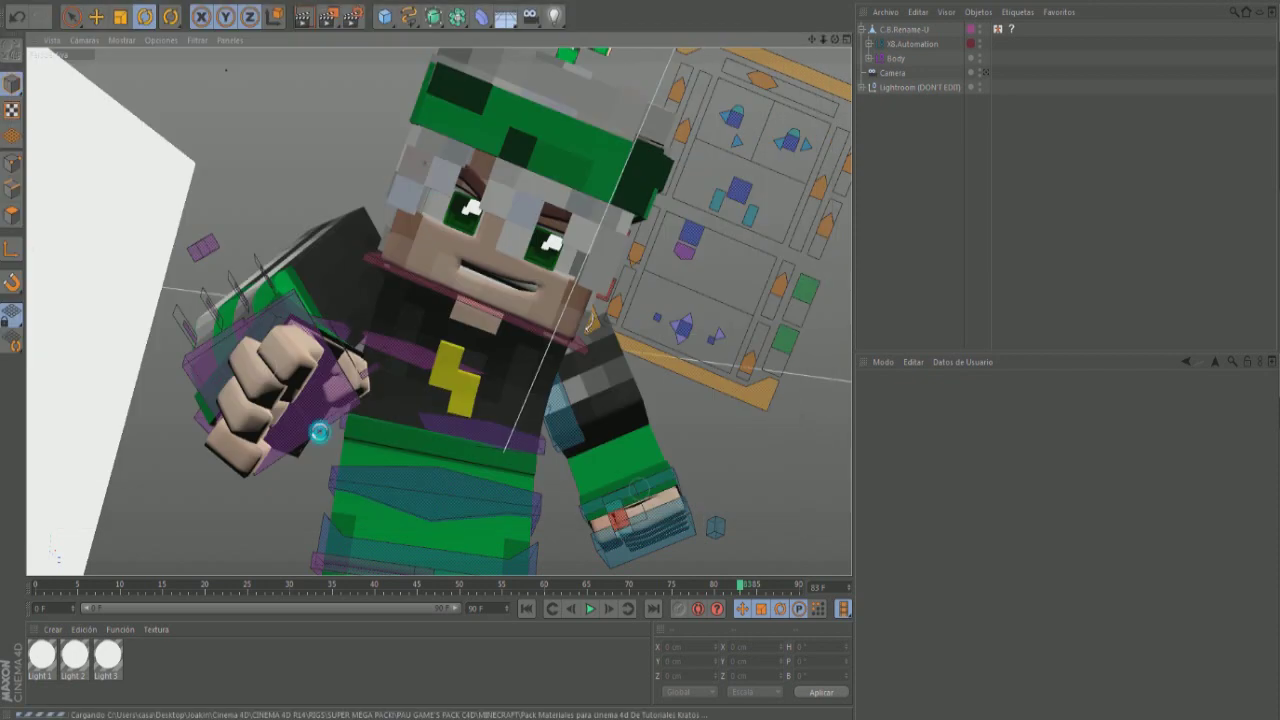
click(749, 408)
key(ctrl+F4)
Load Slime.lib4d from RIGS > Minecraft ULTRA MOB PACK and orbit to view the slime
key(ctrl+shift+o)
click(252, 18)
scroll(286, 263, down, 1)
double_click(339, 201)
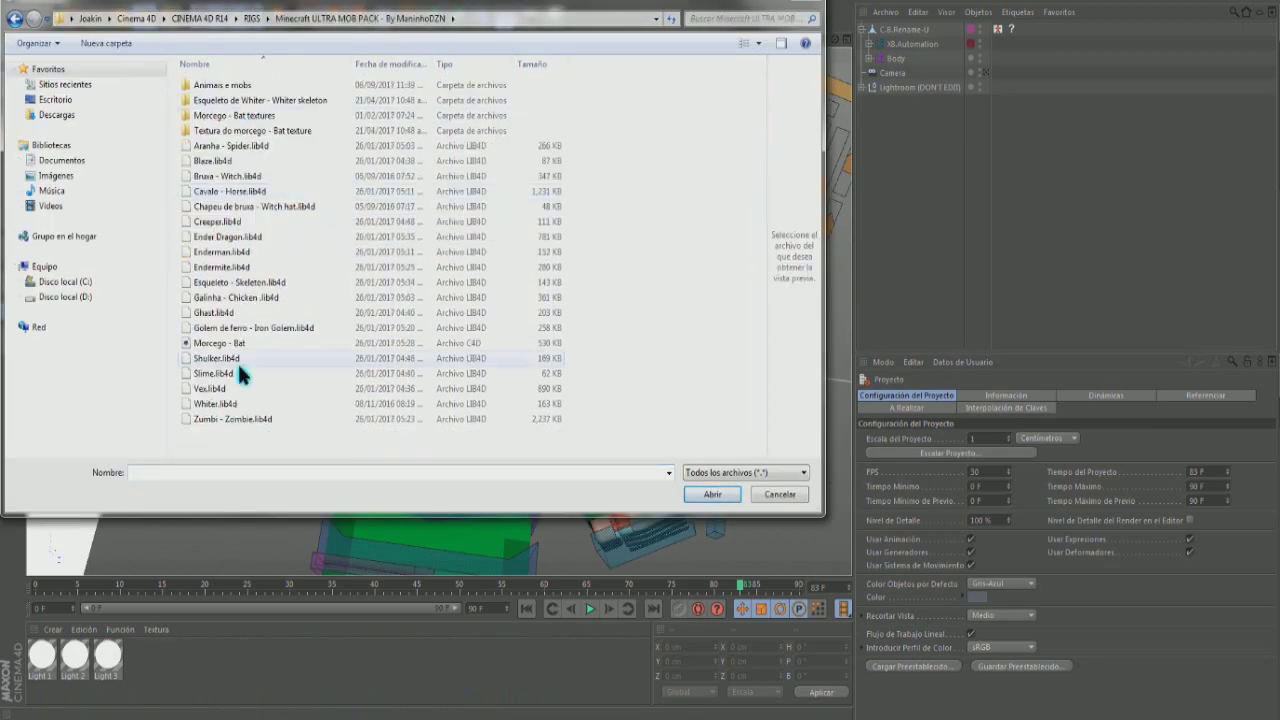
double_click(239, 373)
drag(297, 457, 450, 510)
scroll(420, 450, down, 3)
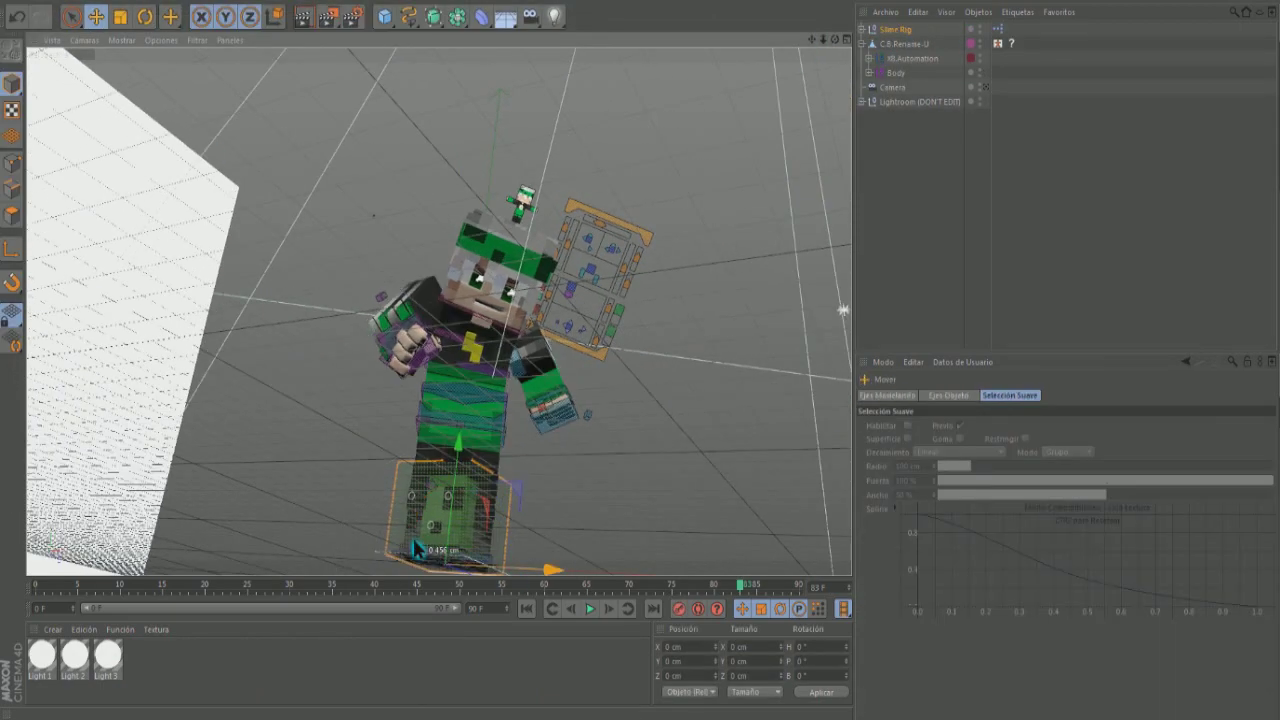
key(r)
mouse_move(330, 248)
alt+mouse_down()
mouse_move(276, 420)
mouse_move(330, 300)
alt+mouse_up()
Move the Slime Rig into the character's fist, shrinking it to 78% then resizing to about 102.5%
key(e)
mouse_move(440, 470)
mouse_down()
mouse_move(503, 512)
mouse_move(470, 505)
mouse_move(245, 272)
mouse_move(175, 402)
mouse_up()
key(t)
click(96, 16)
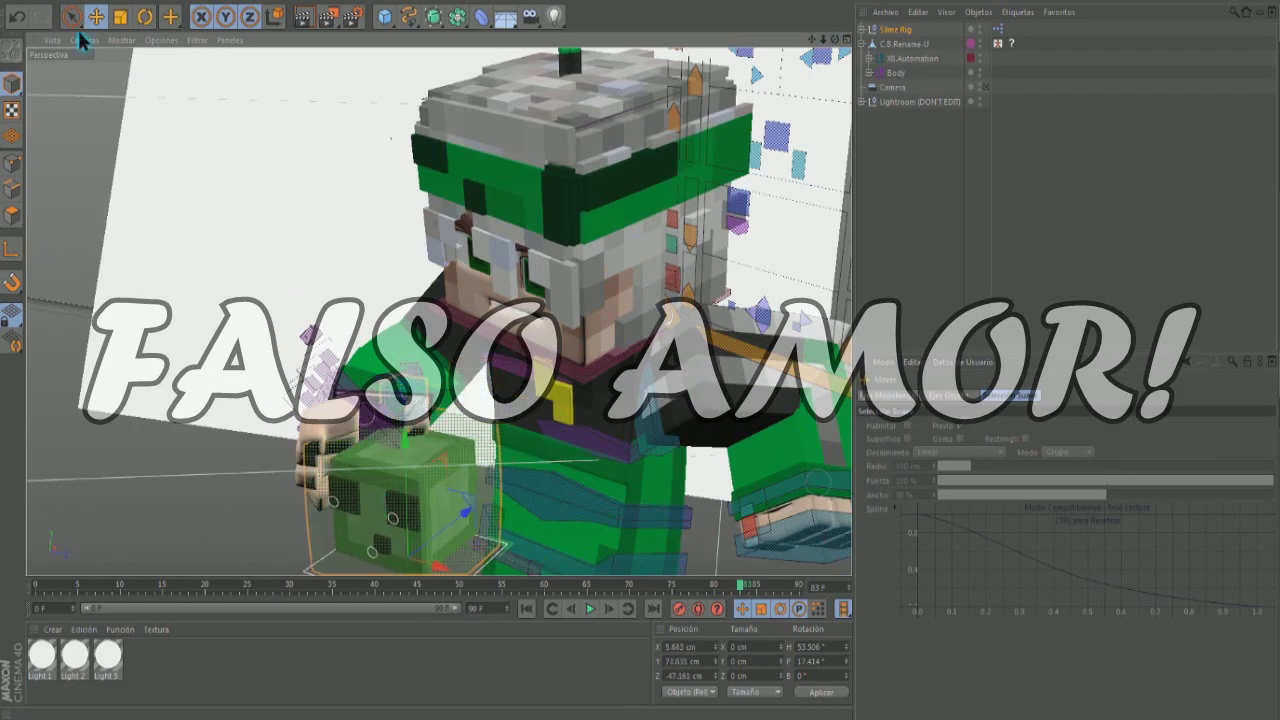
drag(214, 537, 103, 547)
key(e)
drag(373, 414, 473, 457)
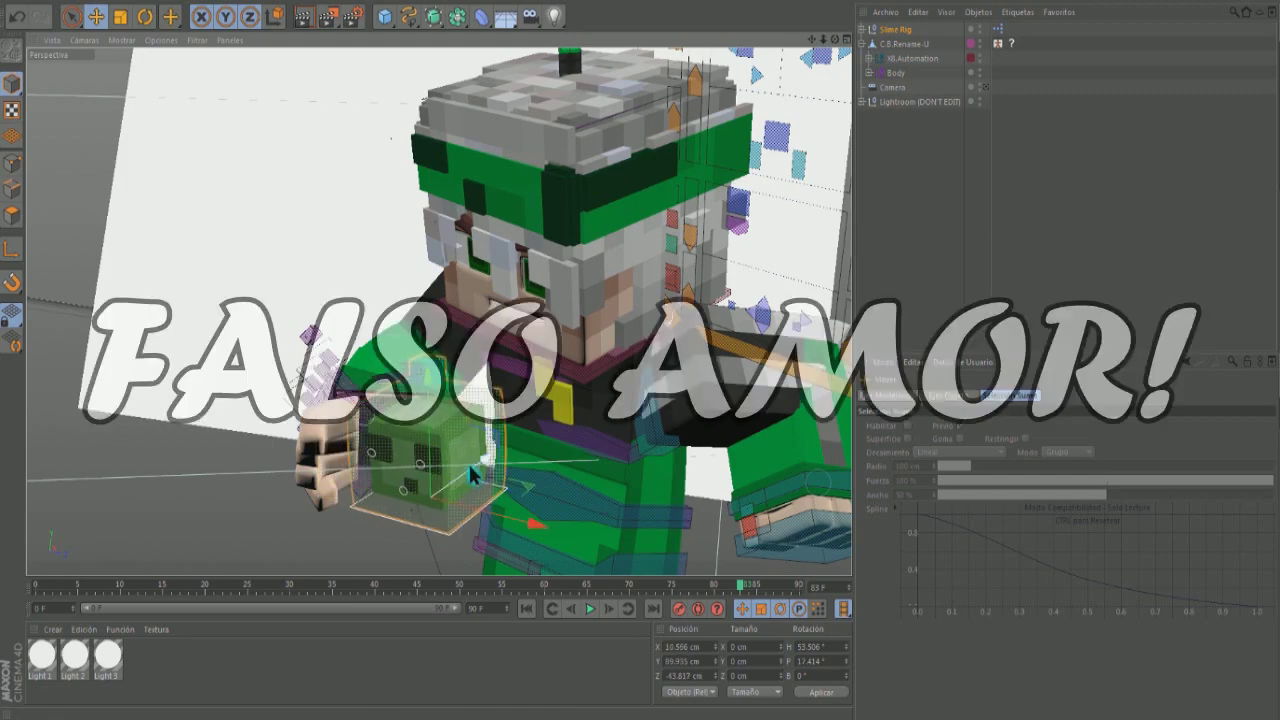
key(t)
drag(305, 545, 320, 547)
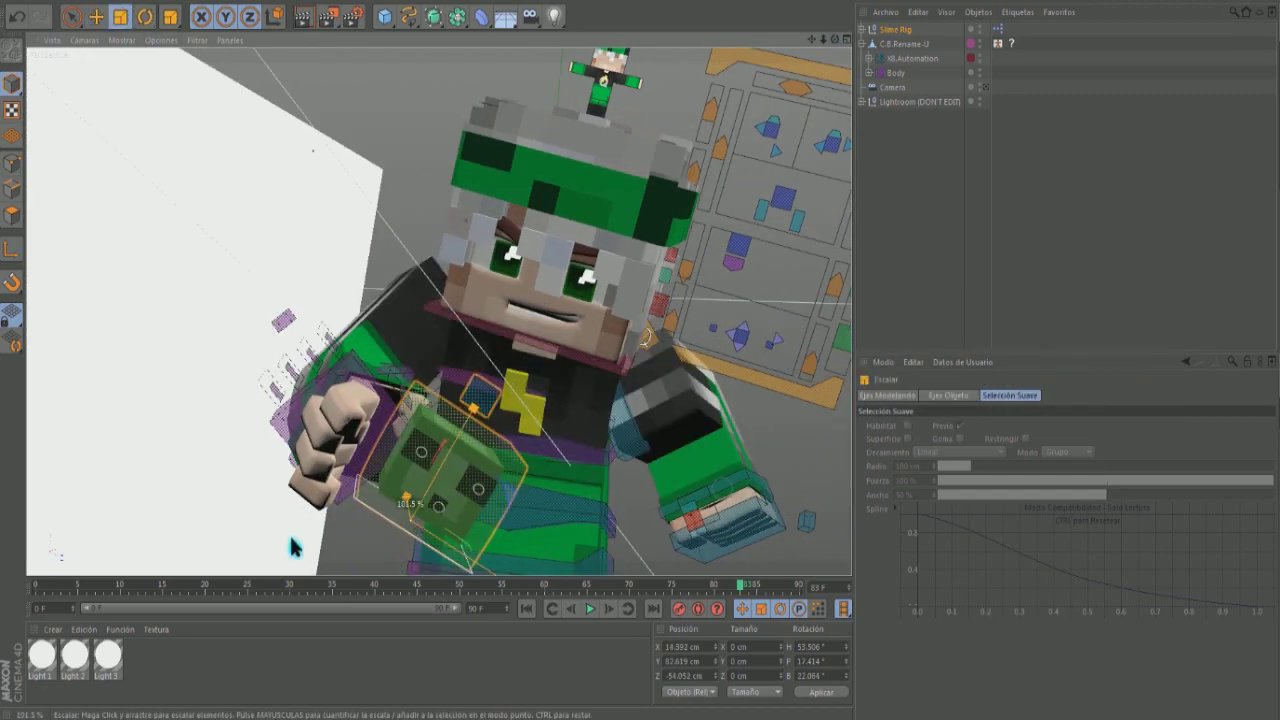